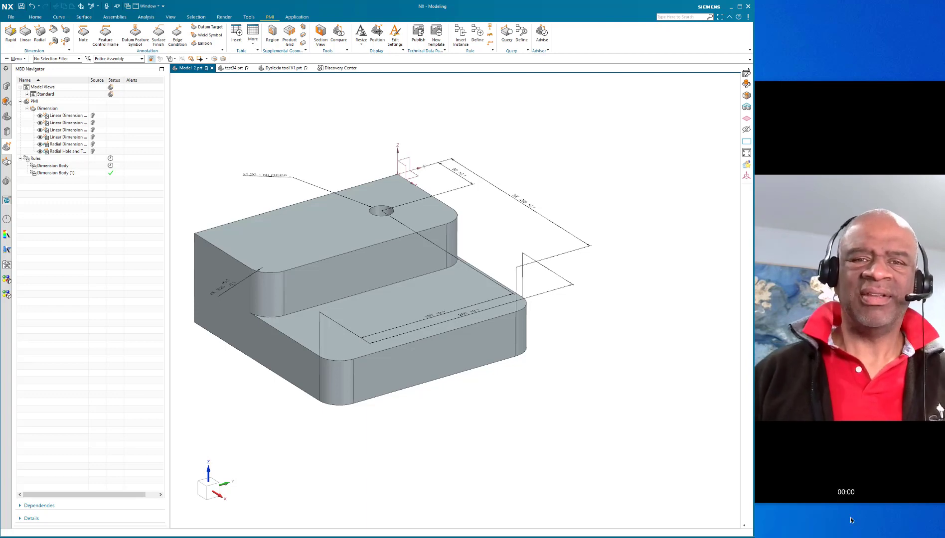
Filter the selection to dimensions and delete all PMI dimensions from the stepped block
scroll(406, 306, down, 3)
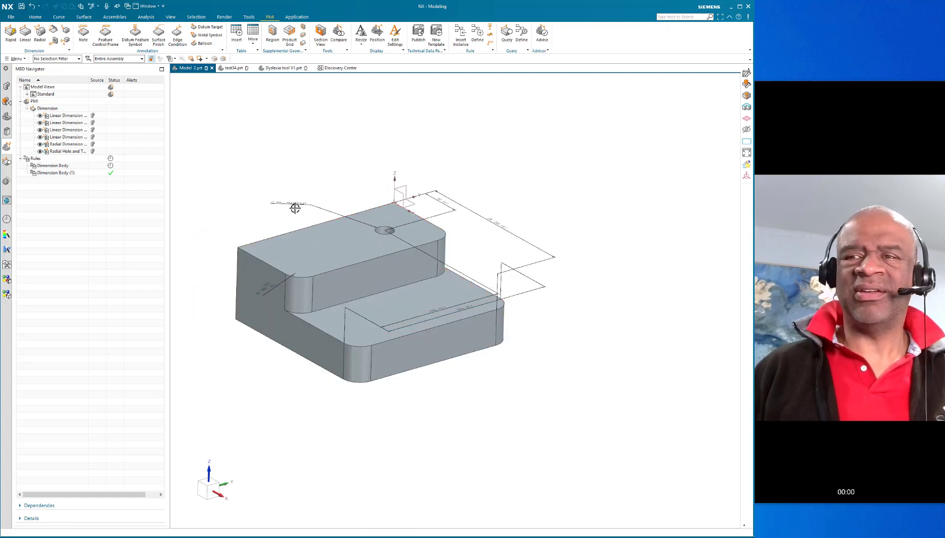
middle_drag(295, 205, 293, 205)
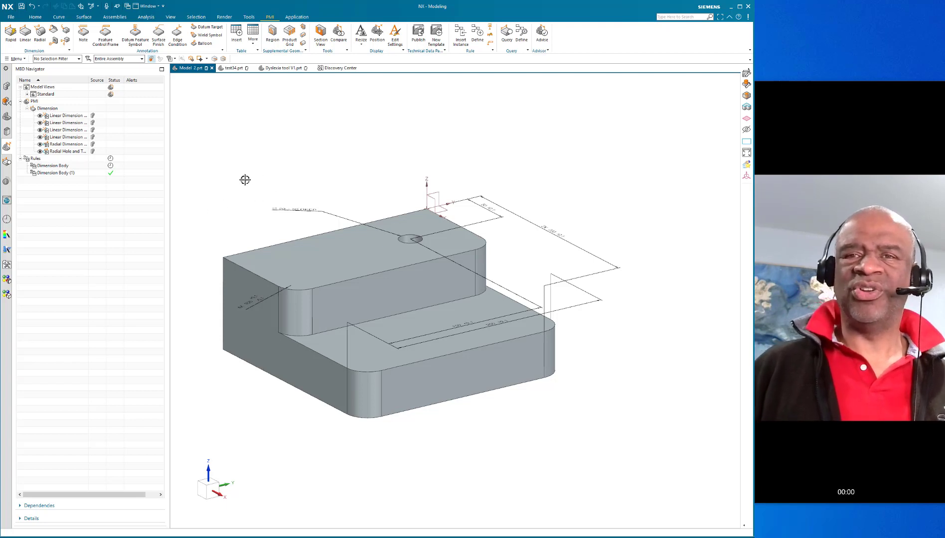
click(70, 58)
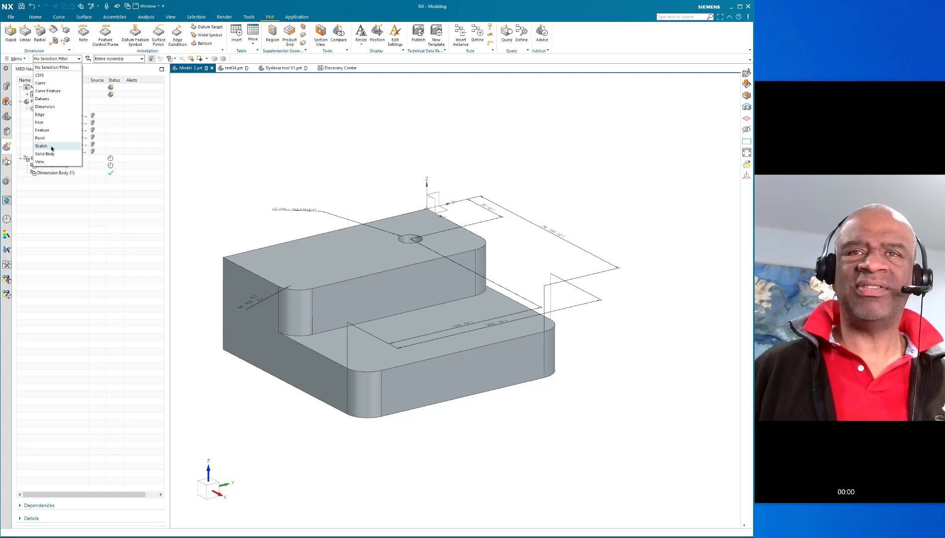
click(53, 106)
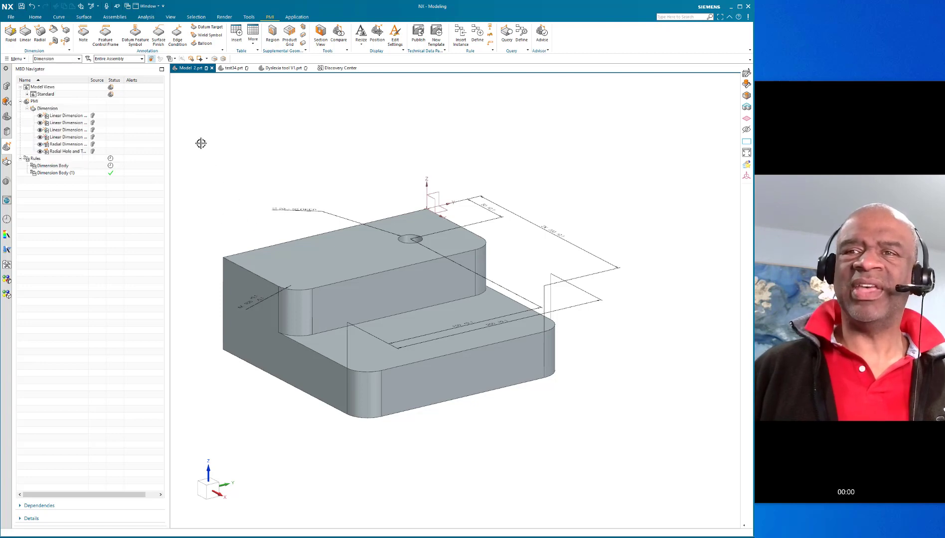
drag(201, 144, 614, 449)
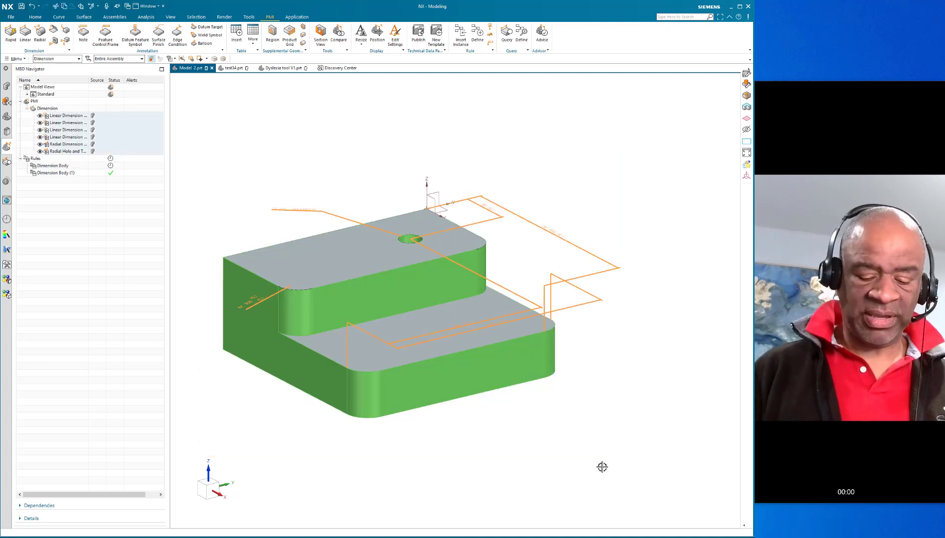
key(Delete)
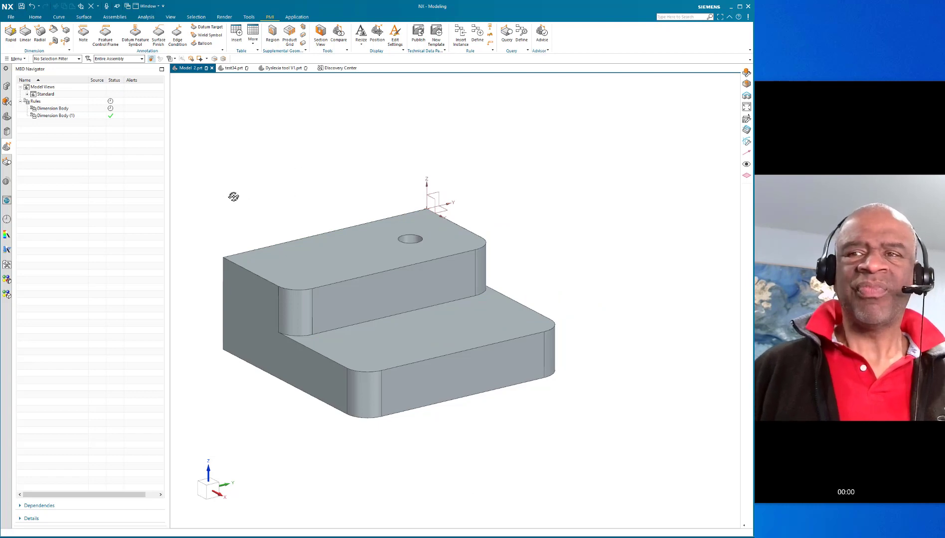
Insert the Dimension Body rule from the Algorithmic modeling folder of the reuse library into the model
mouse_move(235, 196)
middle_down()
mouse_move(244, 202)
mouse_move(239, 196)
middle_up()
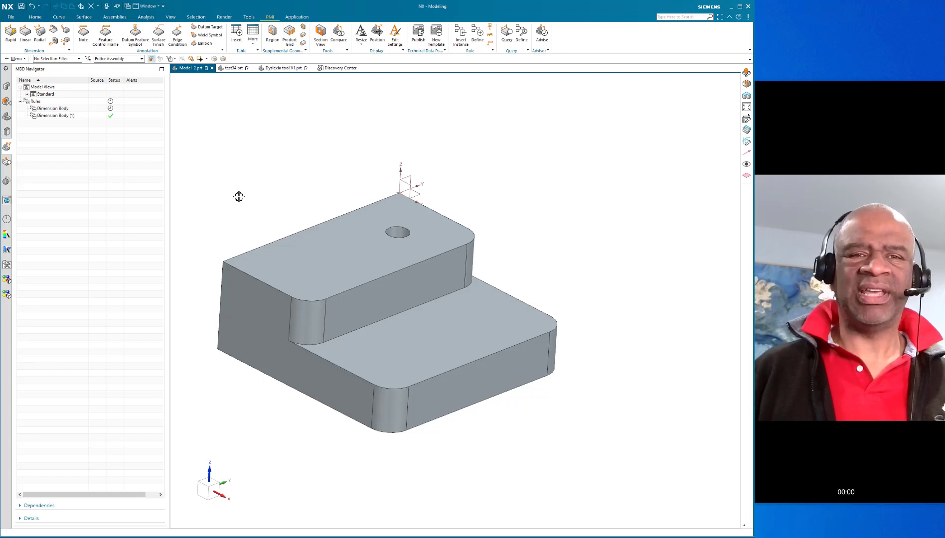
mouse_move(243, 199)
middle_down()
mouse_move(249, 209)
mouse_move(236, 184)
middle_up()
scroll(240, 207, down, 3)
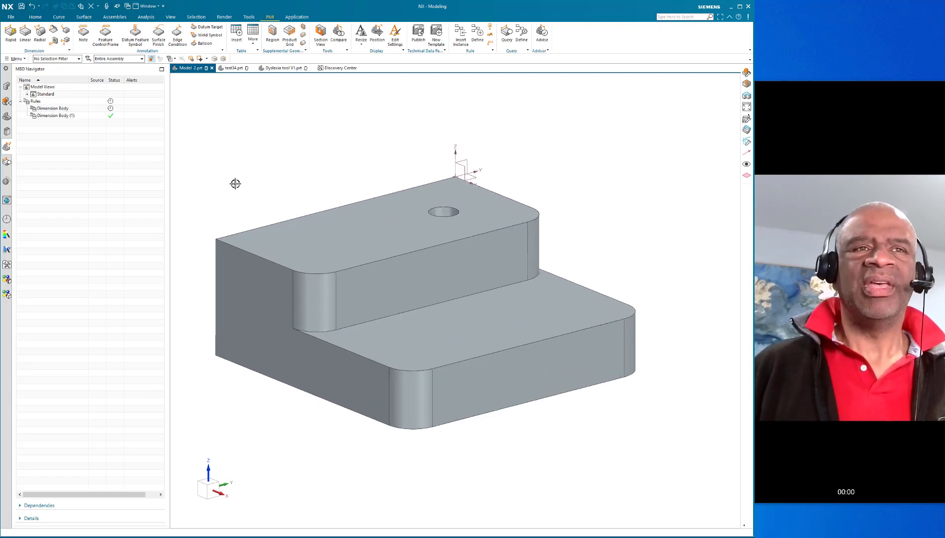
mouse_move(241, 180)
middle_down()
mouse_move(249, 181)
mouse_move(241, 191)
middle_up()
click(7, 131)
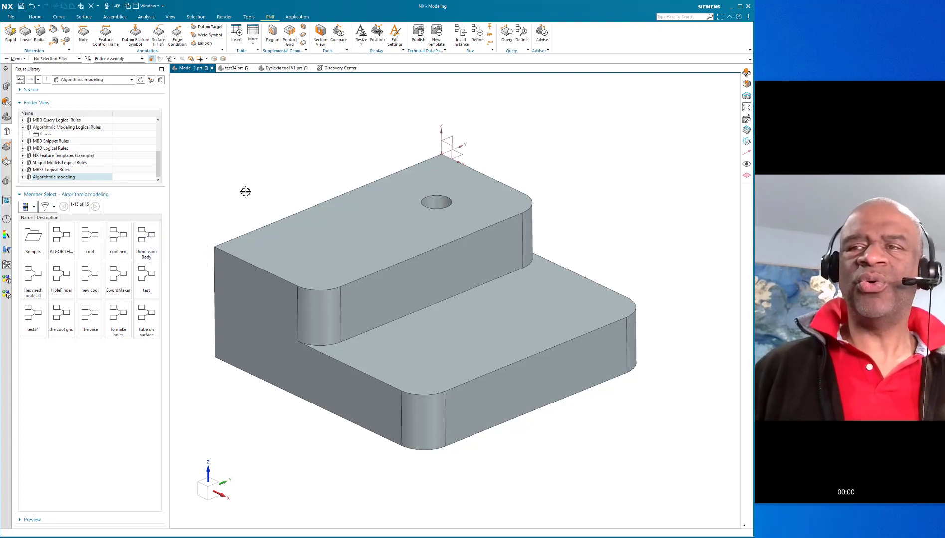
mouse_move(245, 194)
middle_down()
mouse_move(256, 182)
mouse_move(250, 195)
middle_up()
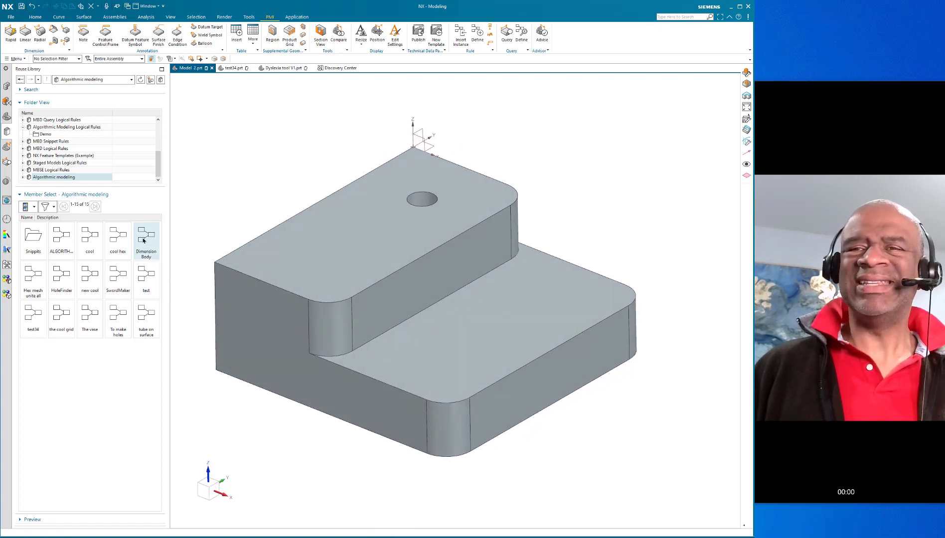
drag(143, 240, 210, 199)
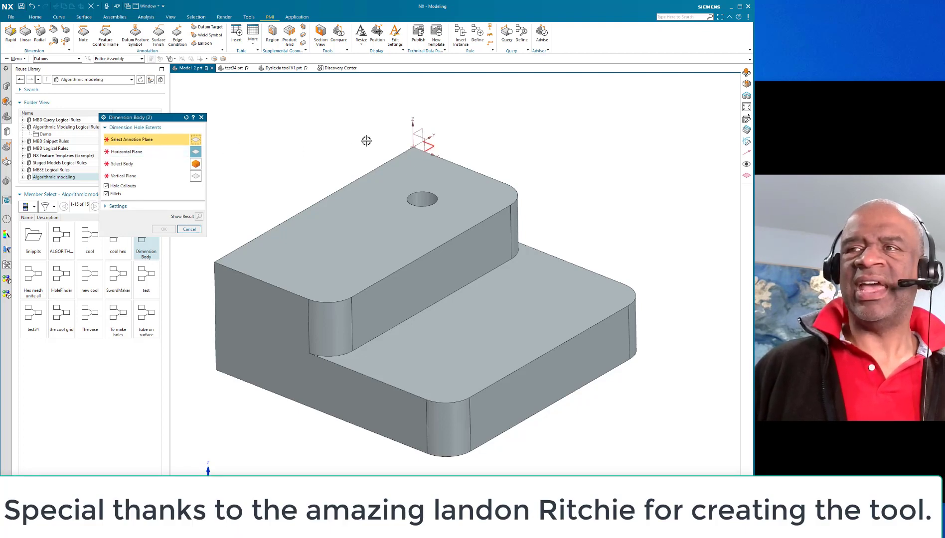
Apply the rule to the block body, using datum coordinate system planes for annotation and horizontal and its XZ plane for vertical
click(428, 144)
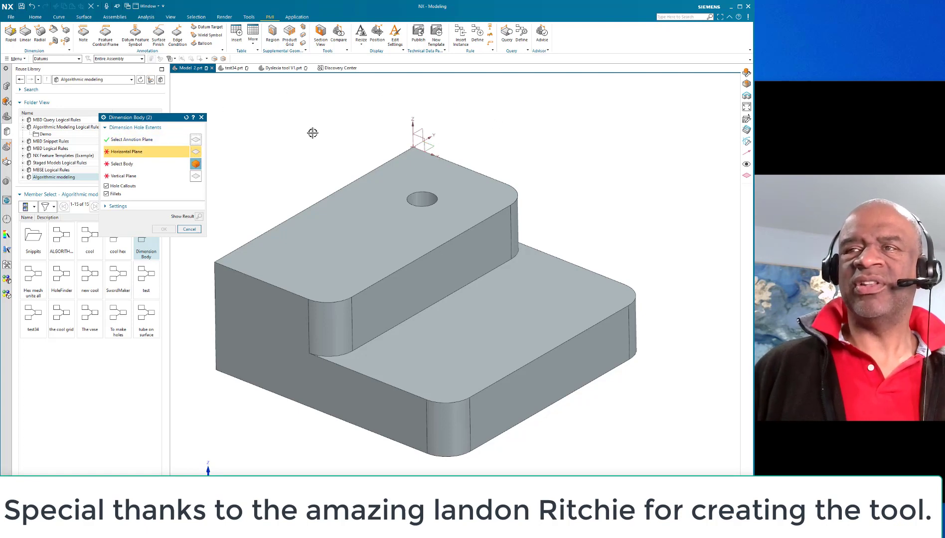
click(419, 127)
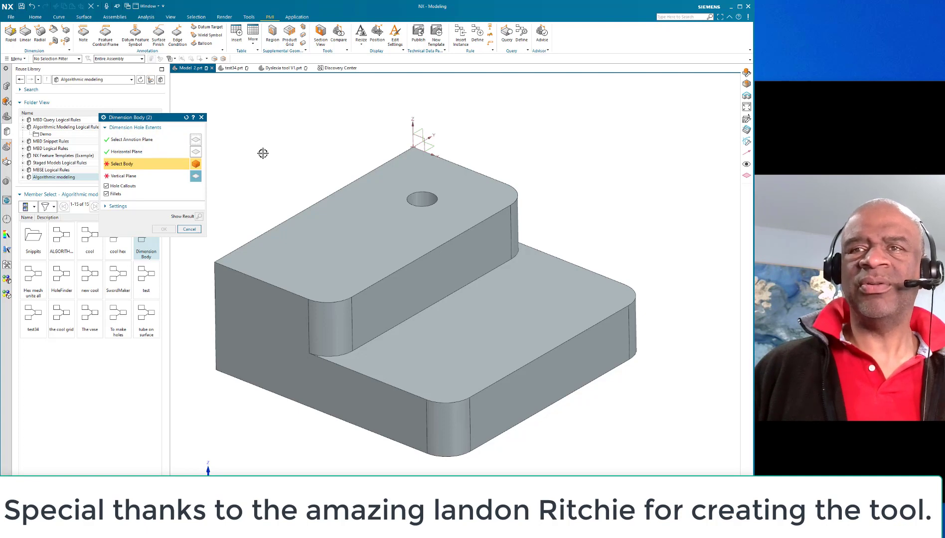
click(307, 197)
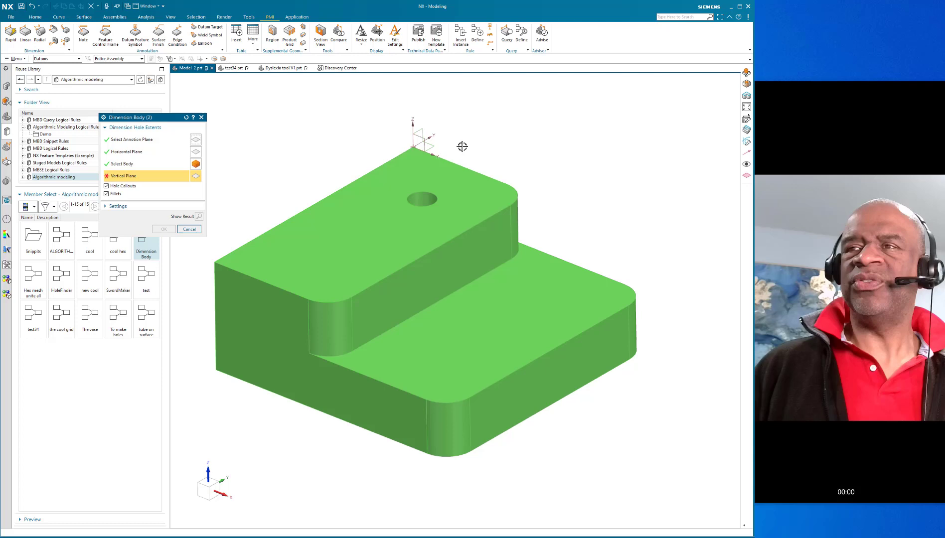
click(423, 140)
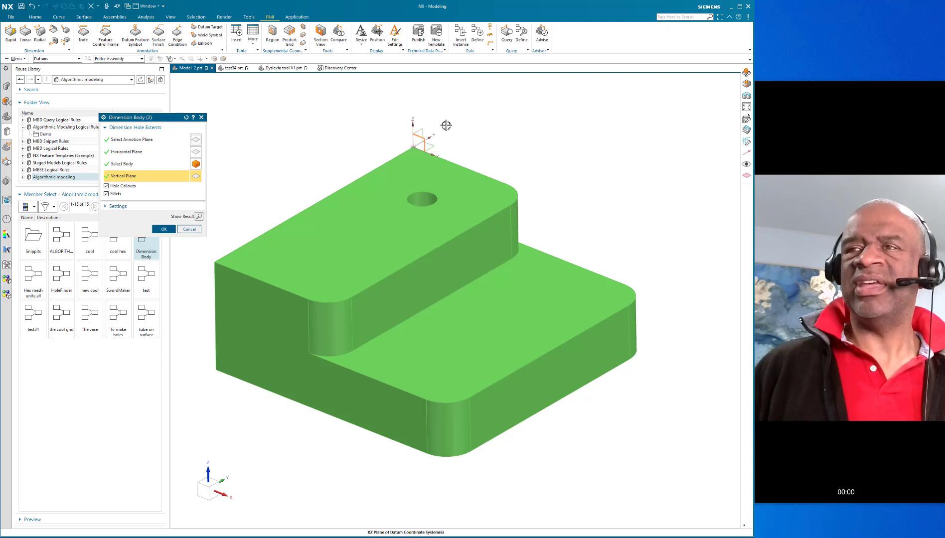
click(161, 231)
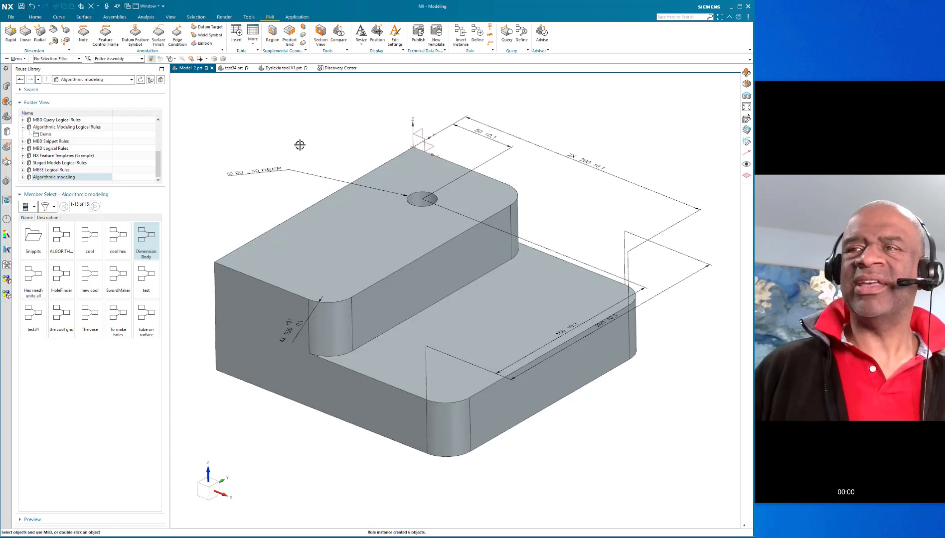
Examine the generated PMI dimensions on the block, including the fillet radius and the hole callout
middle_drag(300, 145, 298, 152)
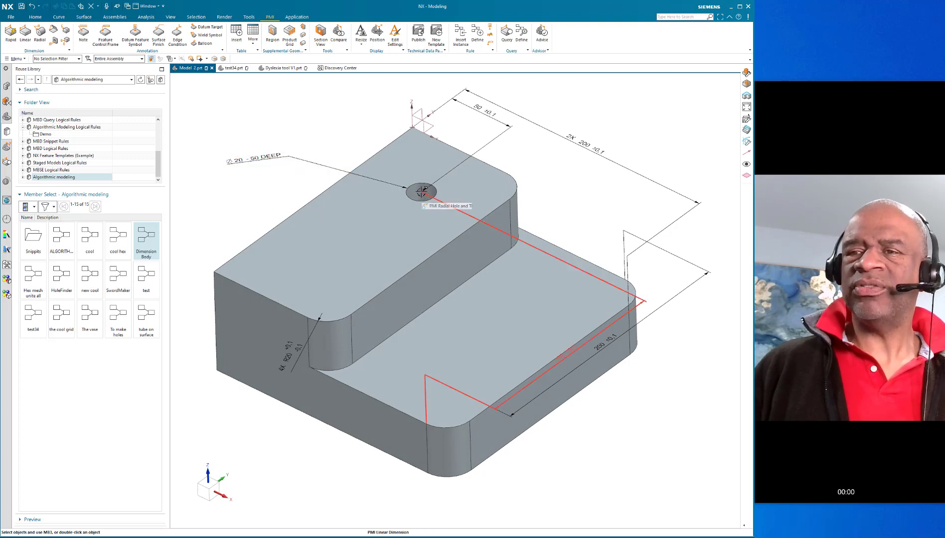
scroll(299, 351, up, 5)
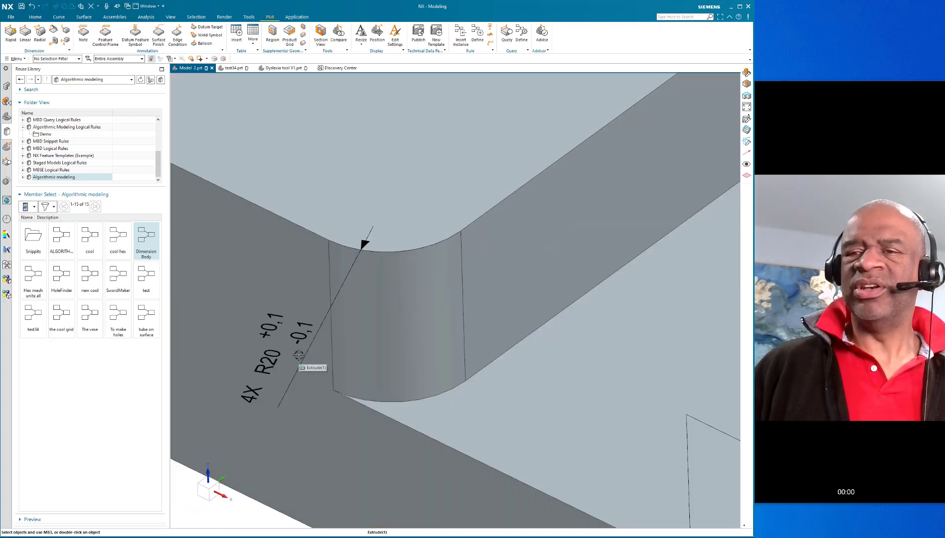
scroll(299, 355, down, 1)
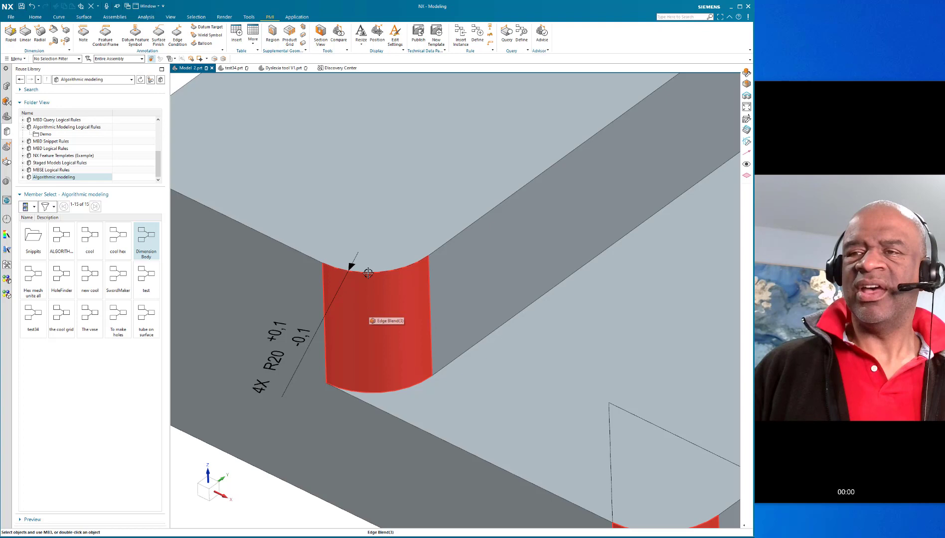
scroll(344, 274, down, 5)
click(343, 275)
scroll(573, 222, down, 3)
scroll(521, 135, up, 3)
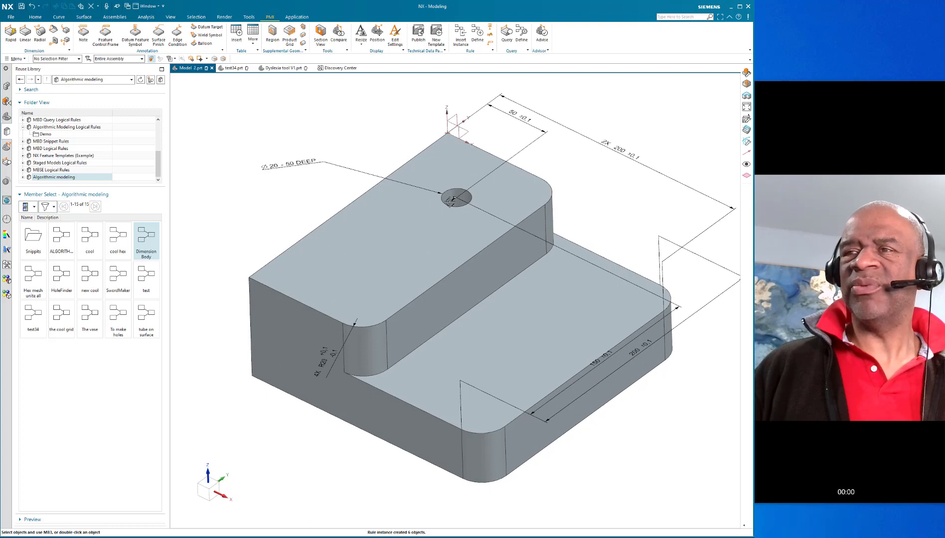
middle_drag(339, 132, 346, 123)
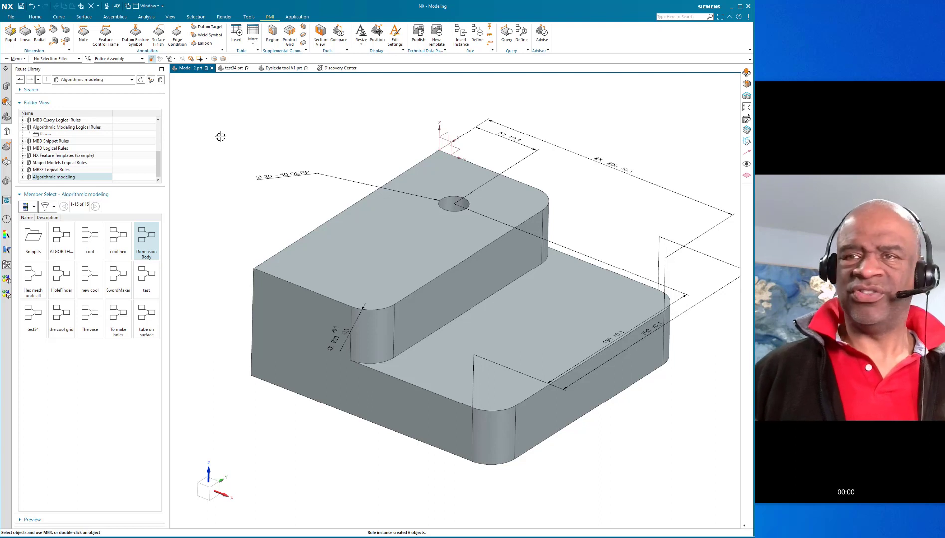
scroll(244, 136, down, 1)
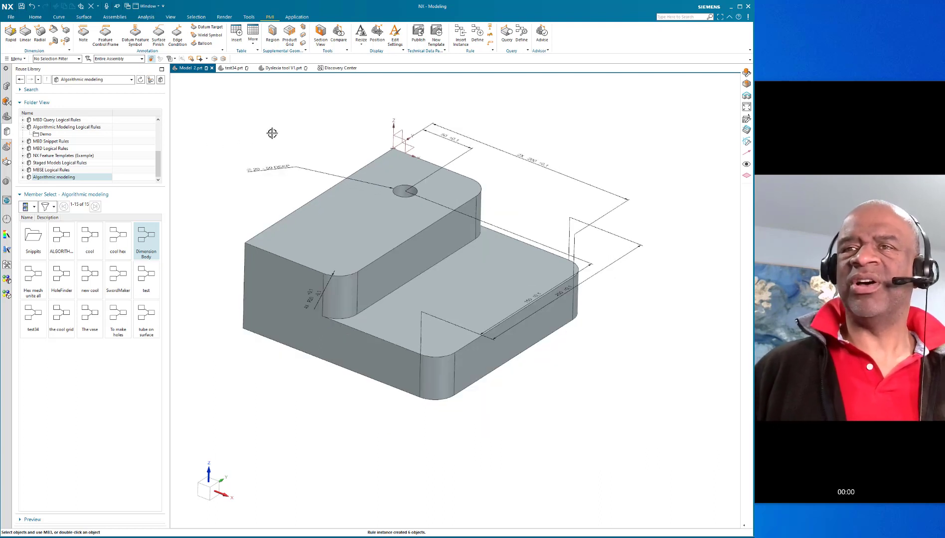
scroll(265, 136, down, 1)
middle_drag(252, 151, 249, 148)
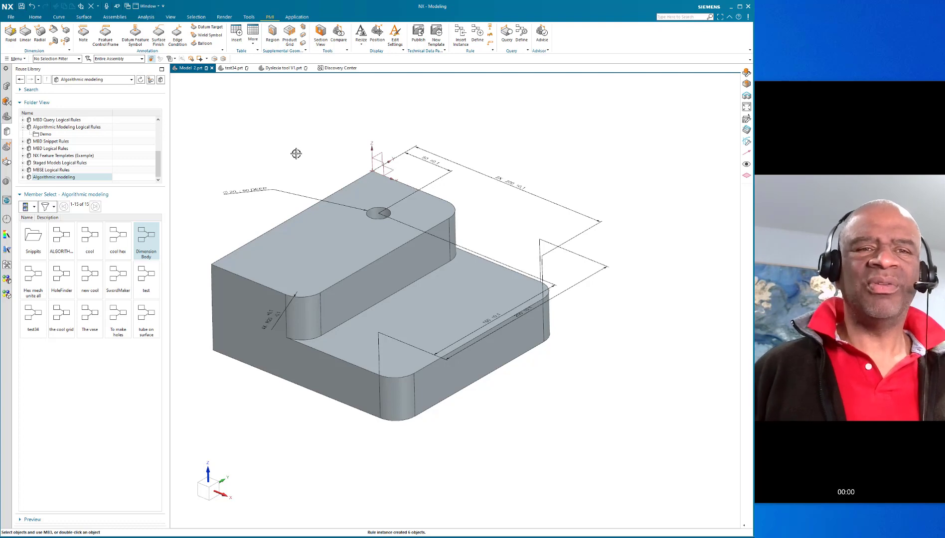
middle_drag(282, 170, 282, 170)
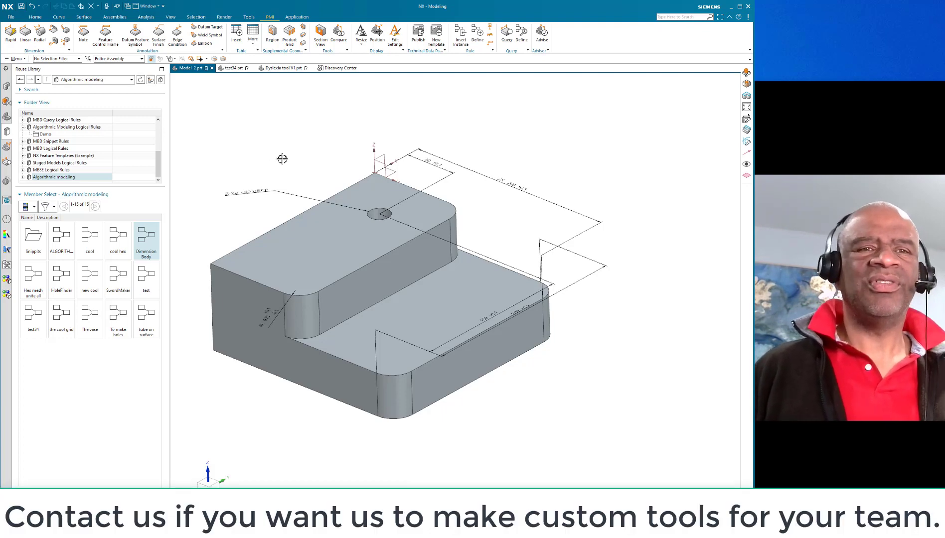
middle_drag(282, 158, 283, 158)
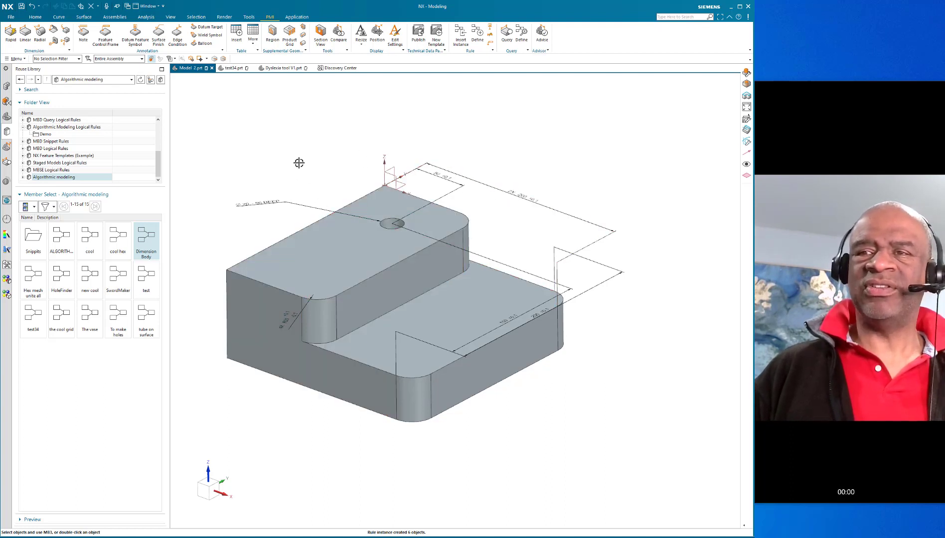
shift+middle_drag(308, 162, 304, 152)
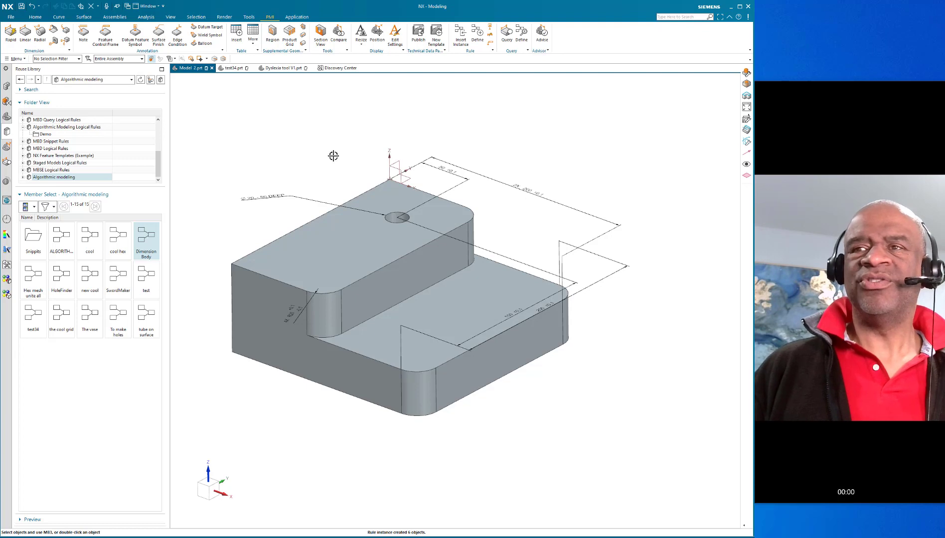
middle_drag(331, 156, 338, 161)
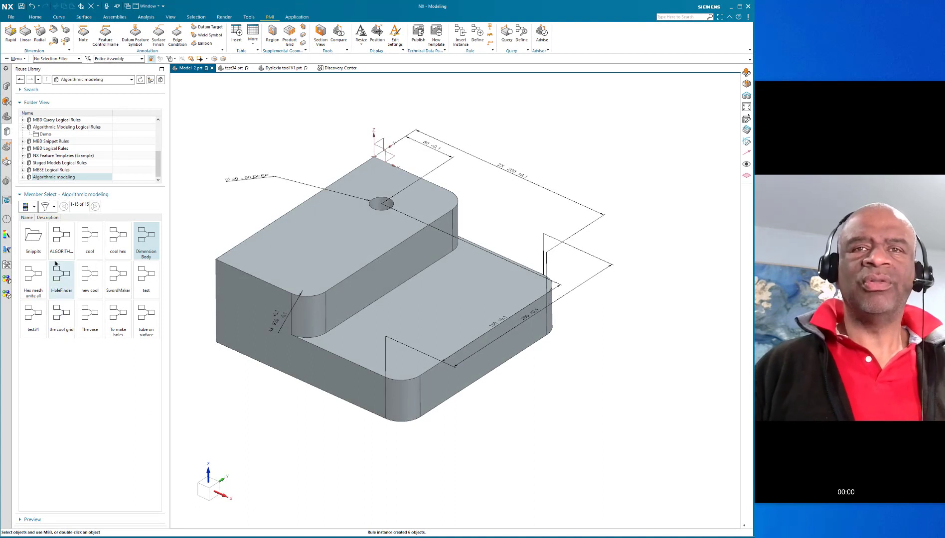
Open the newly added Dimension Body rule for editing in the Logic Editor
click(6, 147)
right_click(54, 179)
click(67, 191)
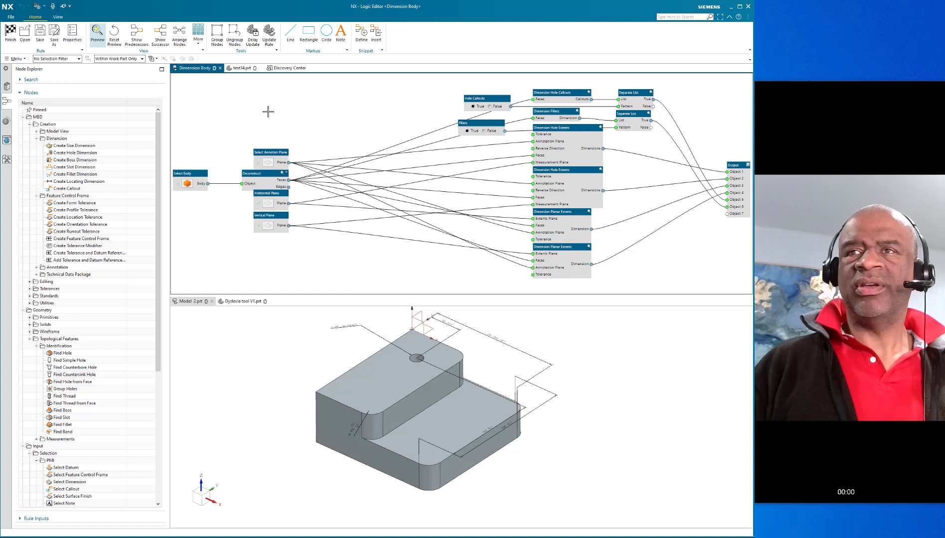
Spread out the Select Body, Select Annotion Plane and Vertical Plane input nodes in the rule graph
scroll(266, 110, down, 1)
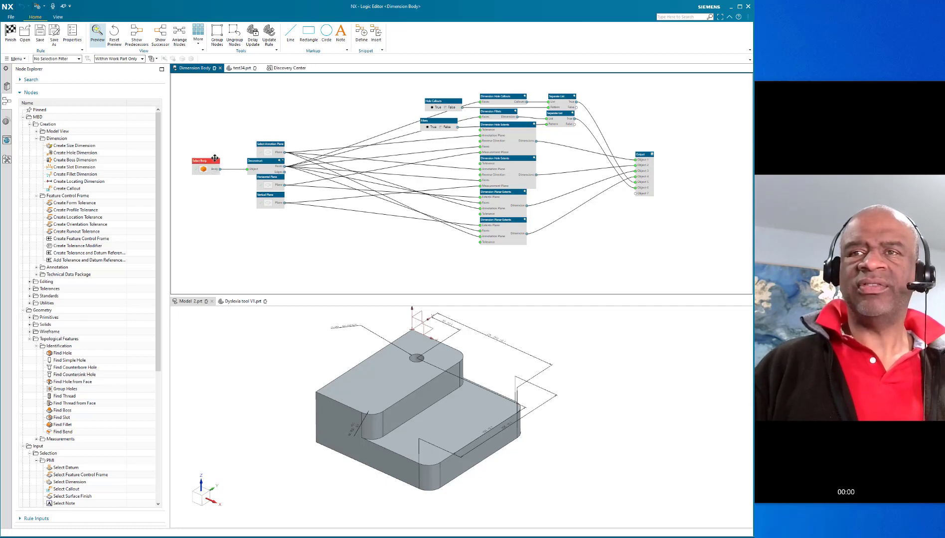
drag(209, 163, 200, 127)
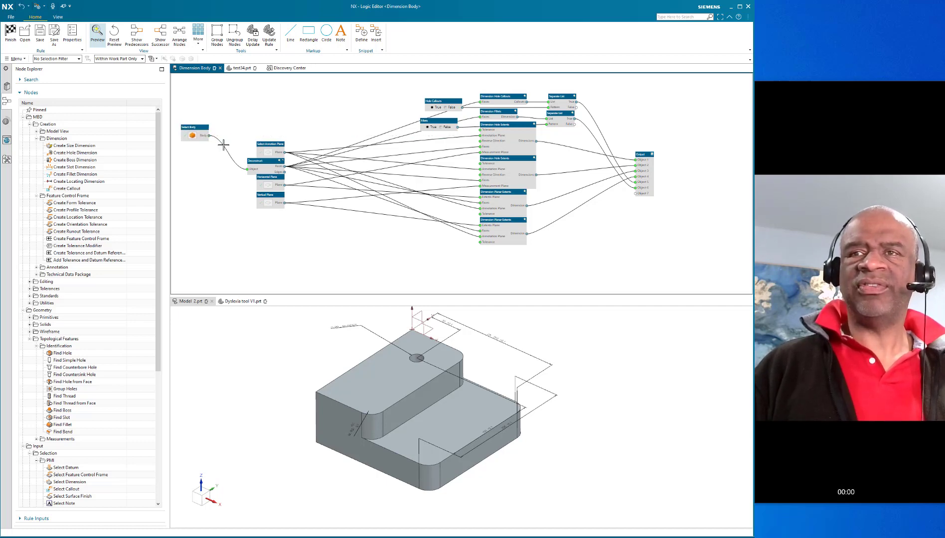
drag(274, 144, 272, 118)
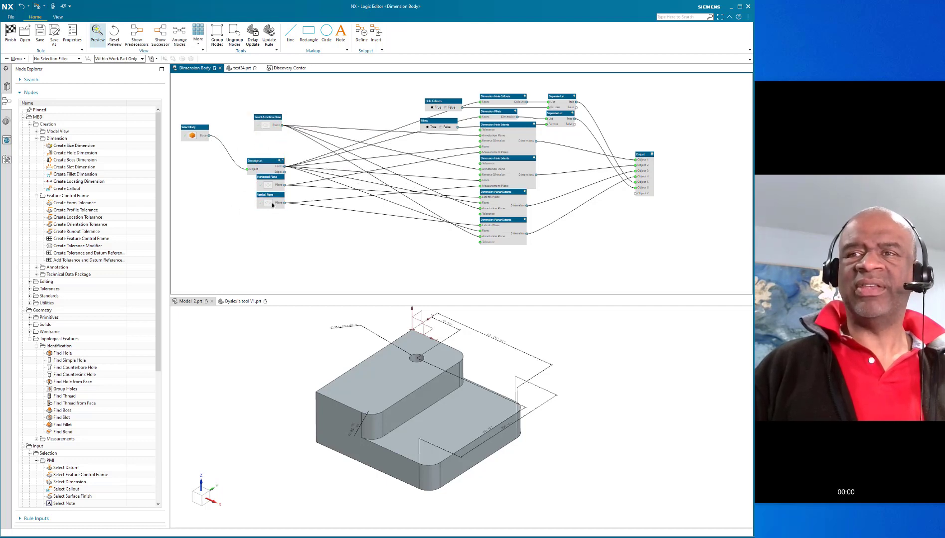
drag(272, 196, 268, 227)
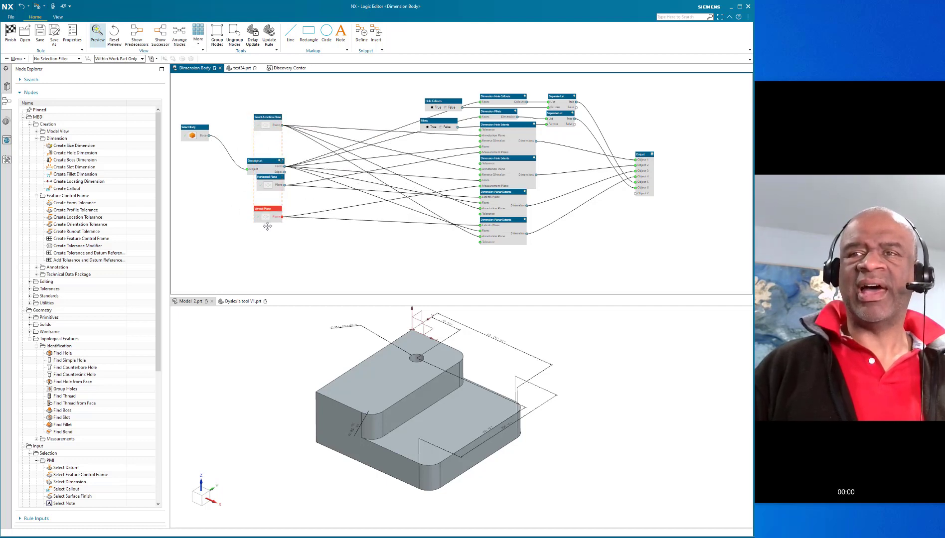
click(194, 128)
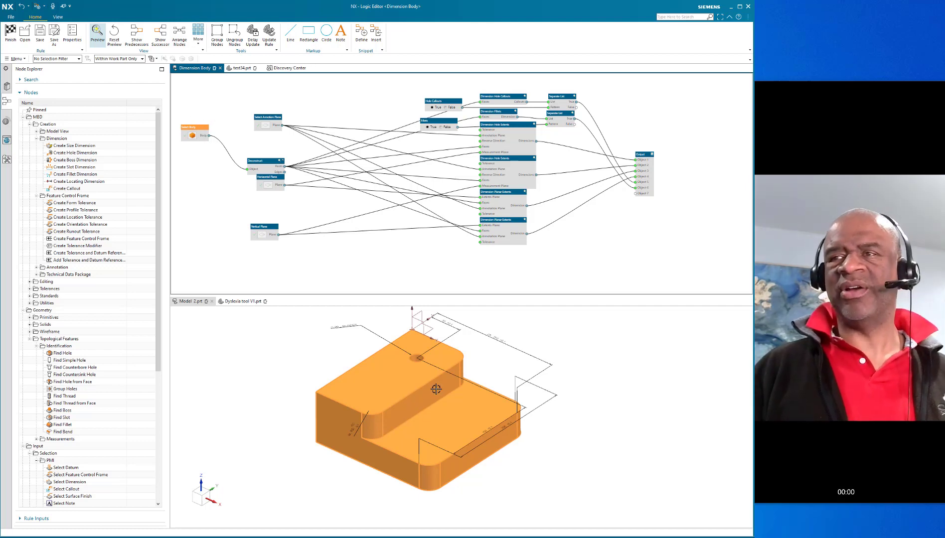
click(267, 227)
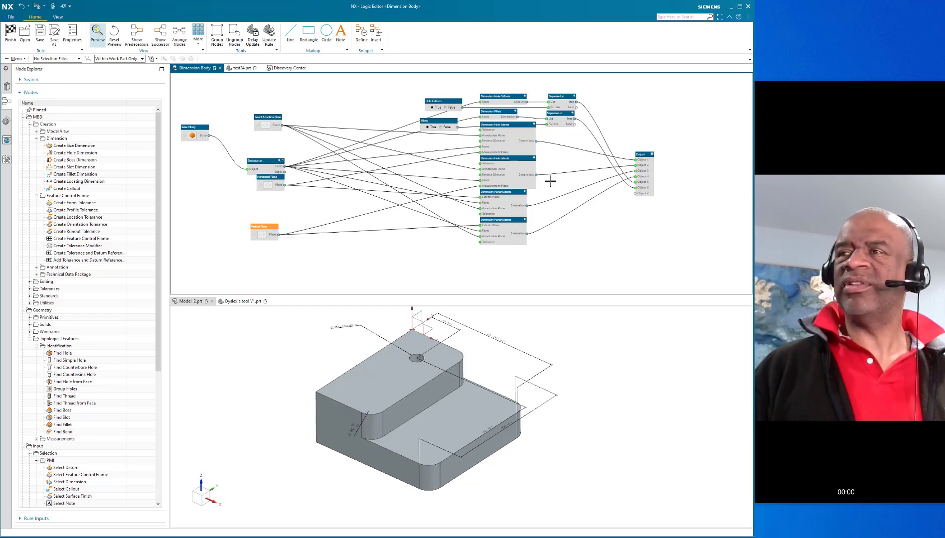
Reposition the lowest Dimension Planar Extents node, the Deconstruct node and the Output node to separate them in the graph
drag(504, 229, 518, 251)
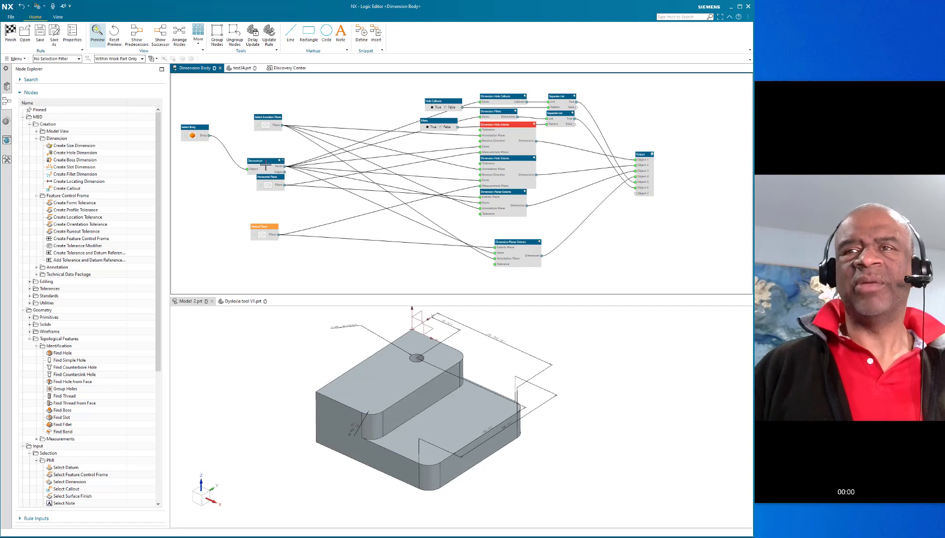
drag(270, 162, 264, 149)
click(365, 103)
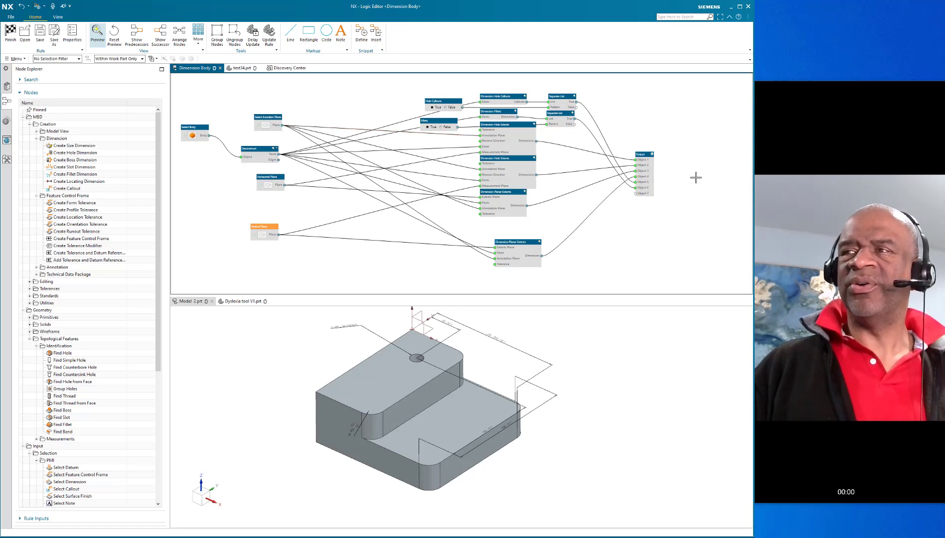
drag(644, 155, 662, 151)
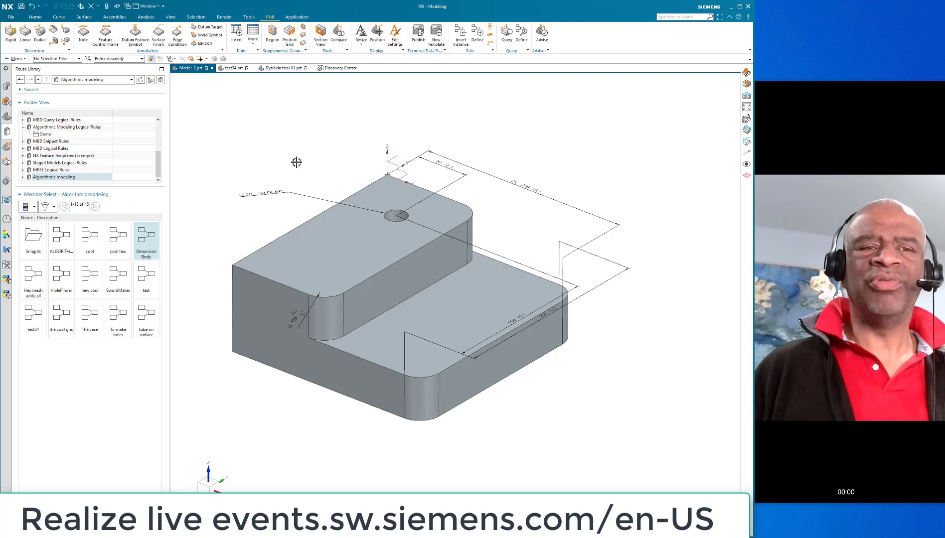
scroll(303, 157, up, 1)
middle_drag(295, 158, 280, 154)
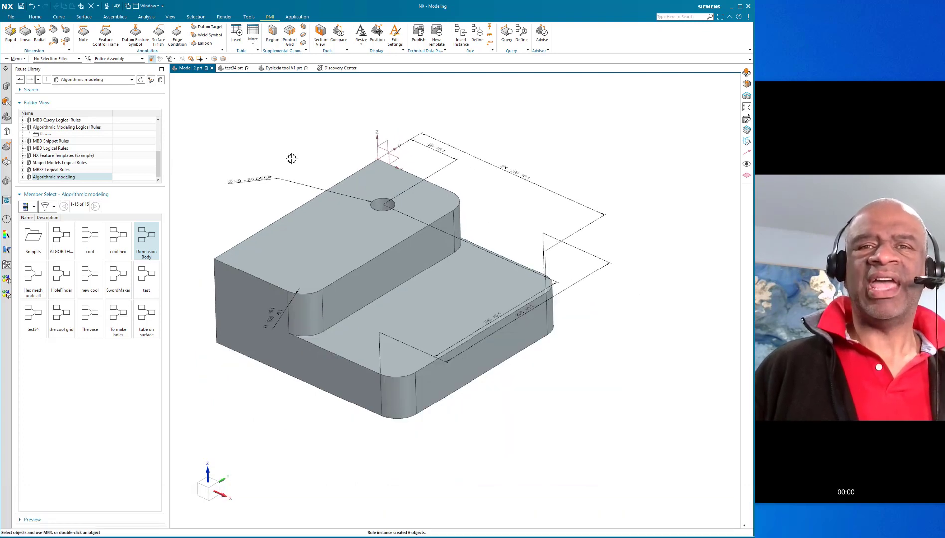
middle_drag(289, 154, 294, 153)
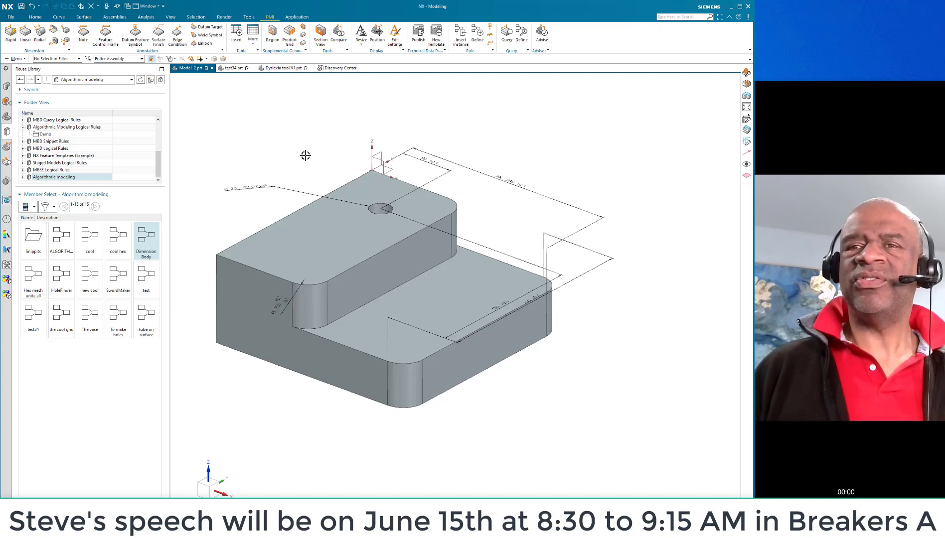
middle_drag(306, 154, 303, 163)
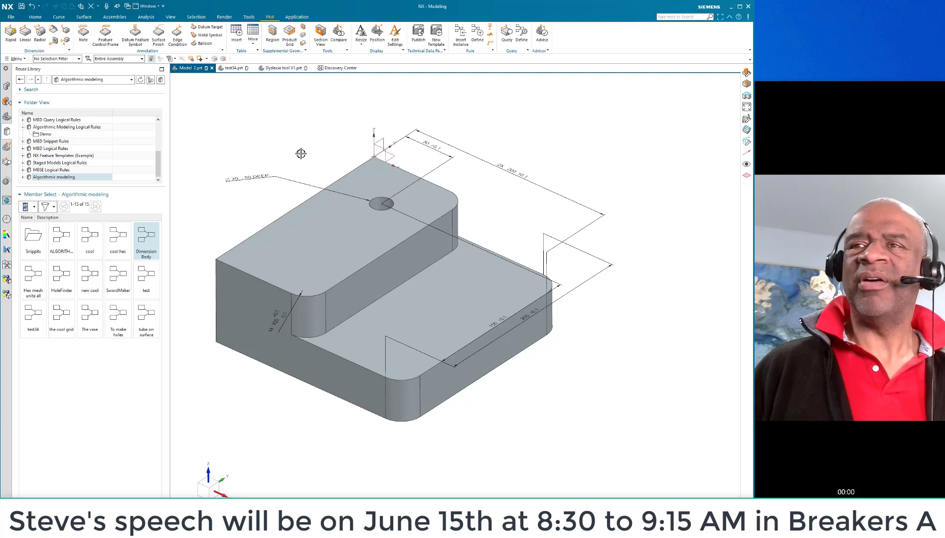